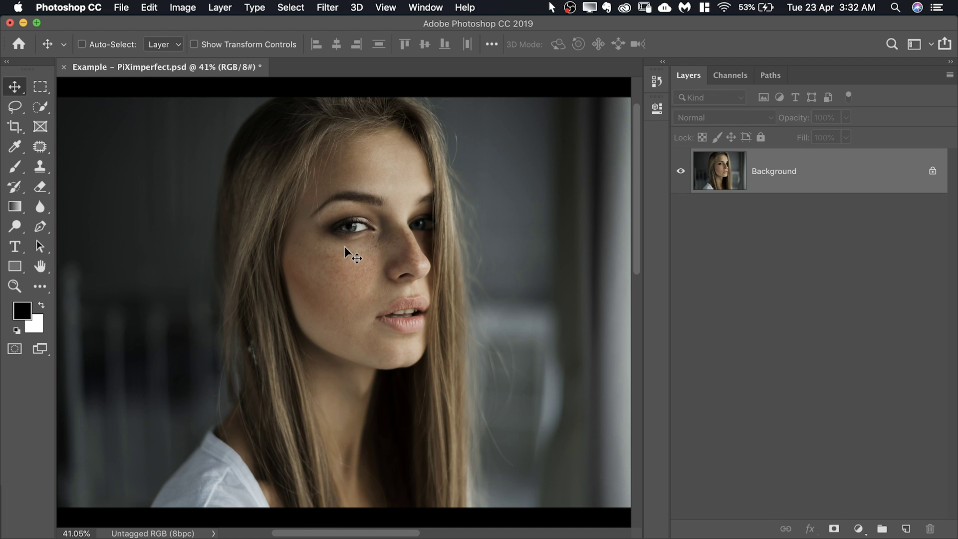
scroll(389, 237, up, 5)
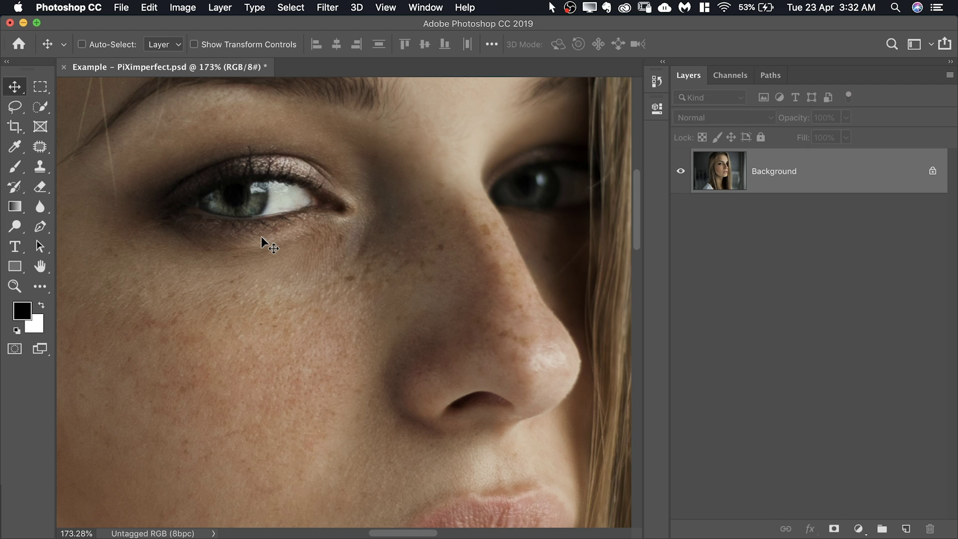
Fit the whole portrait on screen before zooming to about 456% on the under-eye area.
key(super+0)
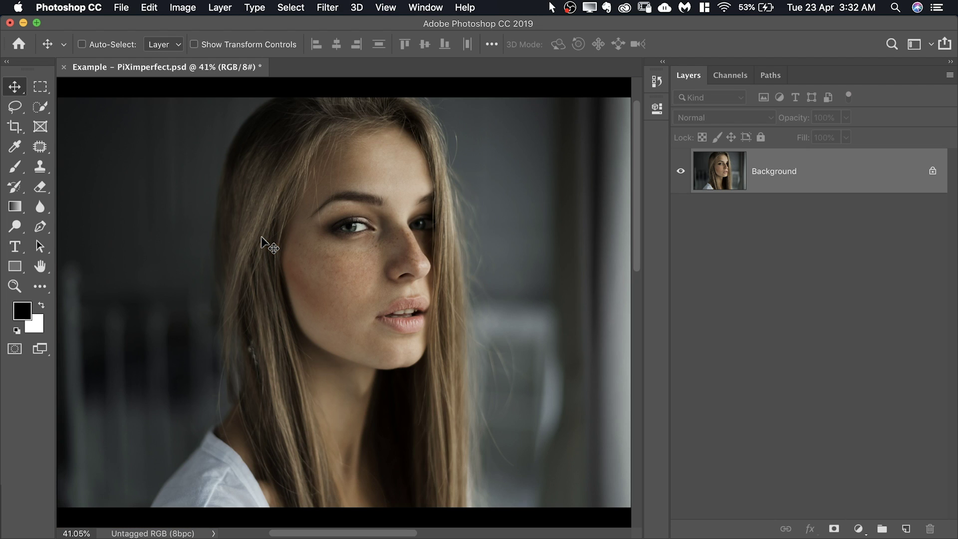
scroll(362, 240, up, 4)
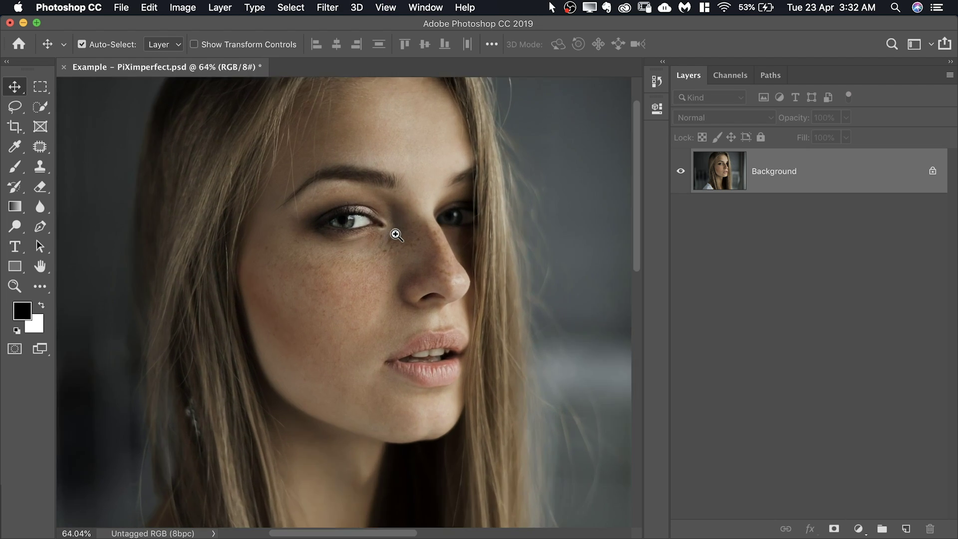
scroll(420, 231, up, 5)
scroll(452, 224, up, 2)
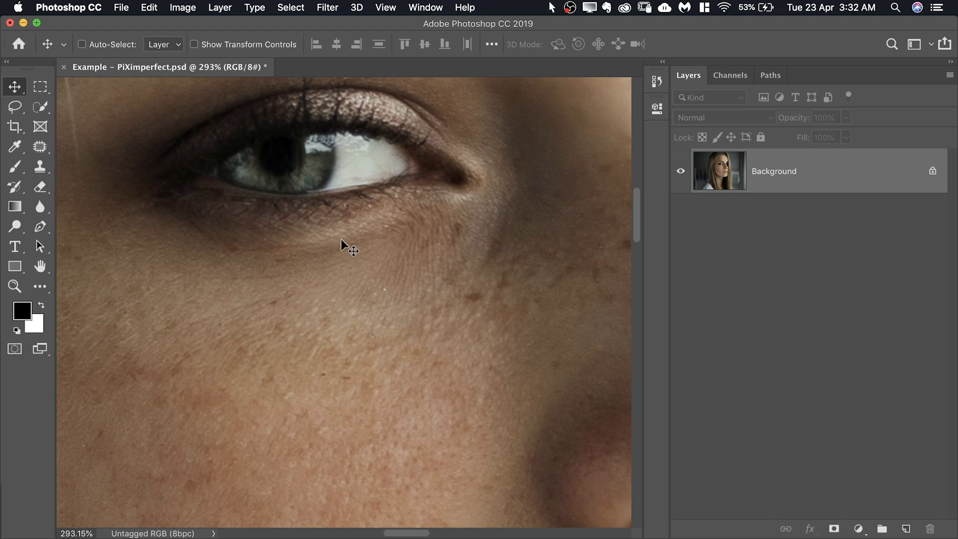
scroll(419, 232, down, 5)
scroll(344, 240, down, 2)
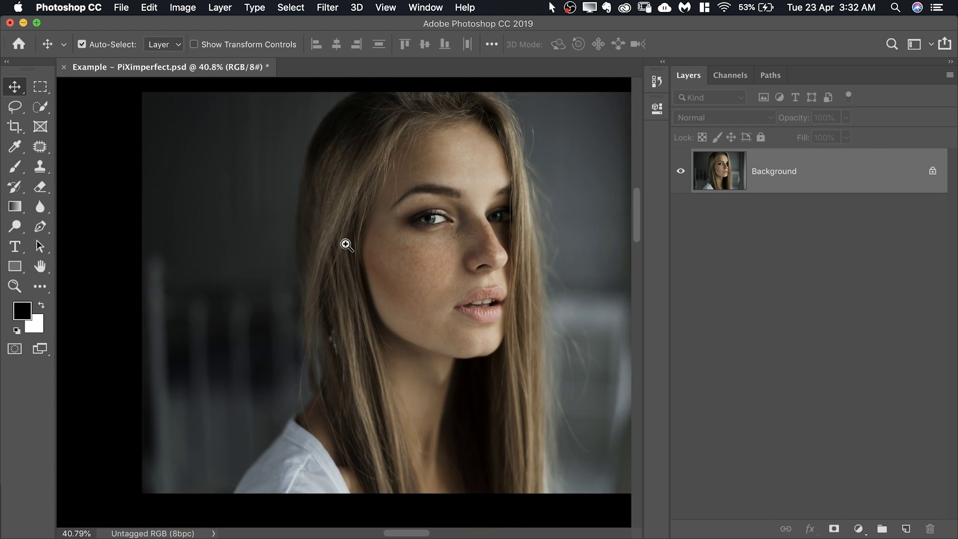
scroll(401, 245, up, 3)
scroll(401, 244, up, 5)
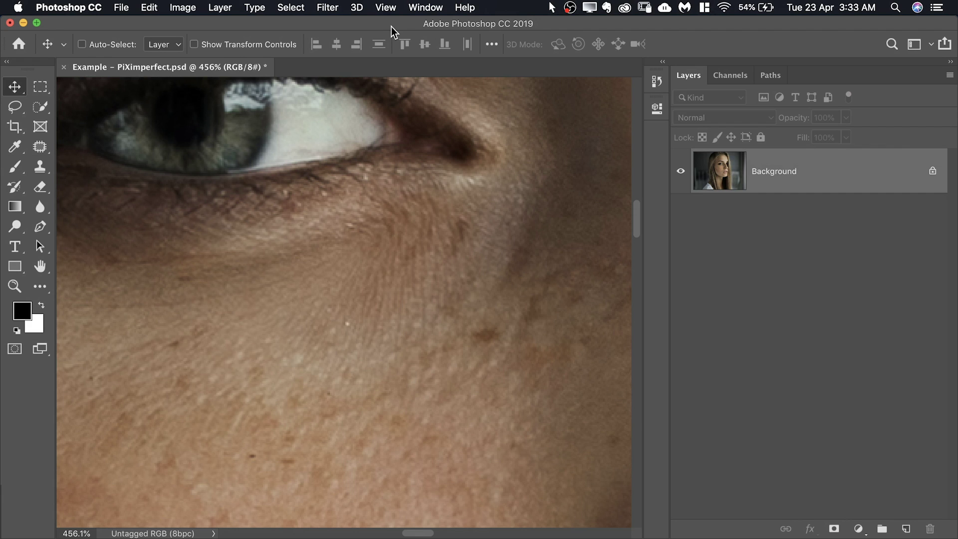
Create a second window of the portrait via Window > Arrange, then return to the close-up.
click(425, 7)
mouse_move(449, 23)
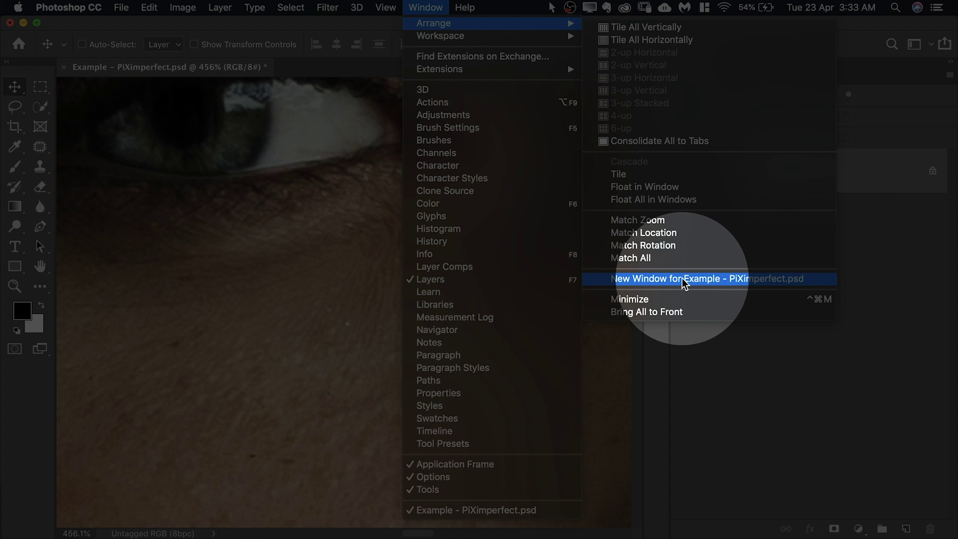
click(670, 283)
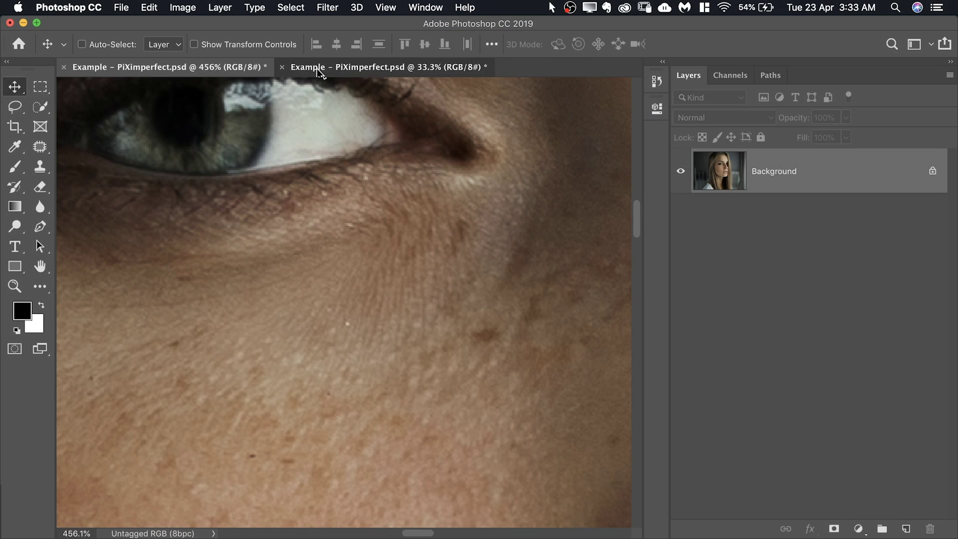
click(319, 71)
click(230, 65)
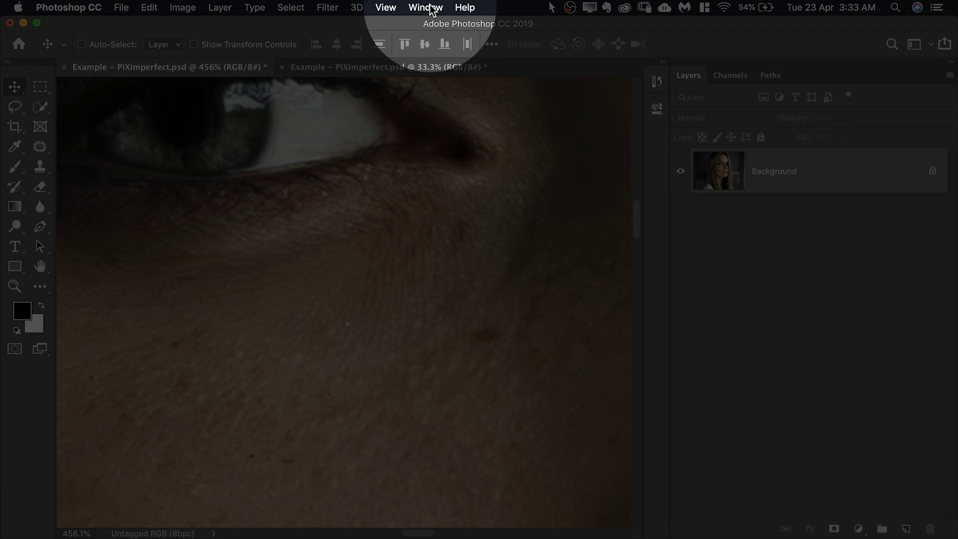
Arrange both portrait windows 2-up Vertical and nudge the close-up so the eye sits right.
click(428, 8)
mouse_move(480, 23)
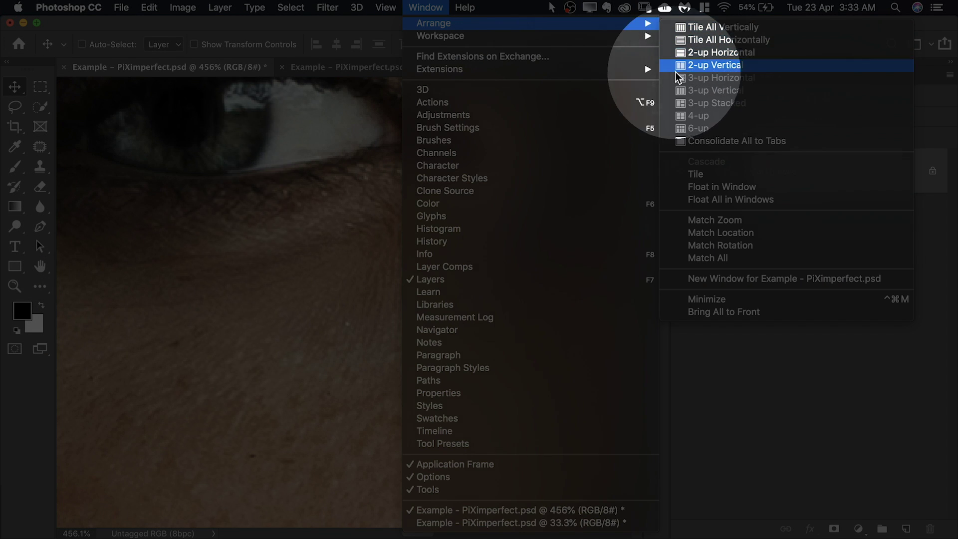
click(714, 66)
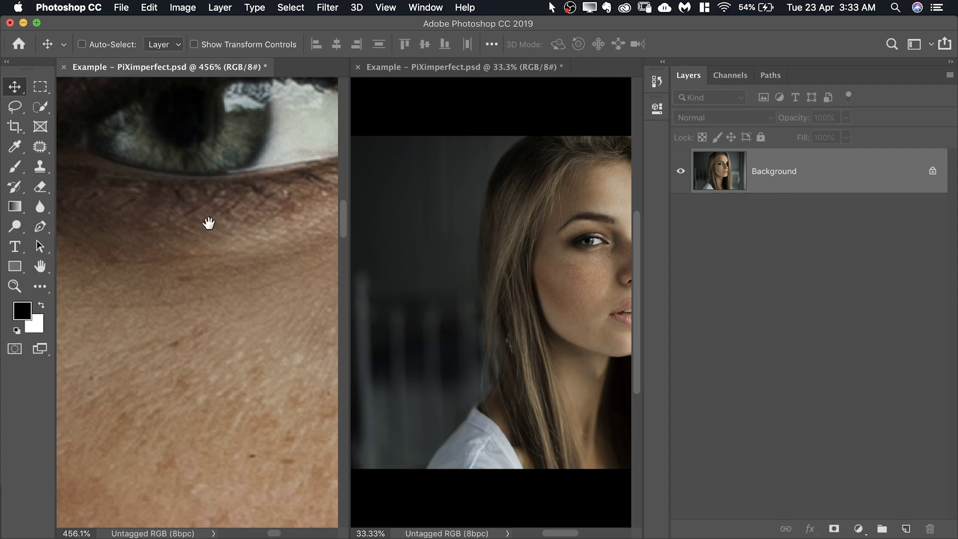
drag(209, 224, 288, 224)
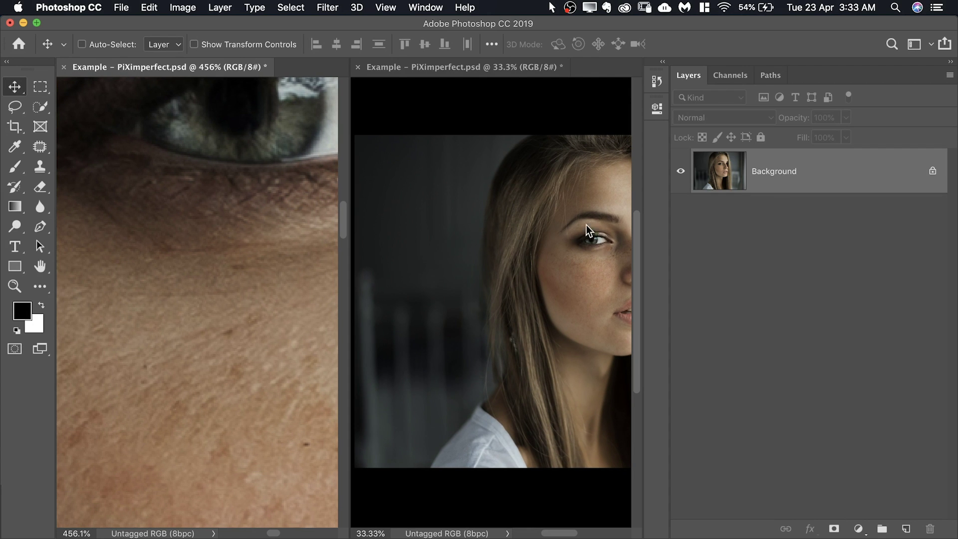
Widen the close-up pane and pan each window: whole face on the right, under-eye skin on the left.
click(490, 88)
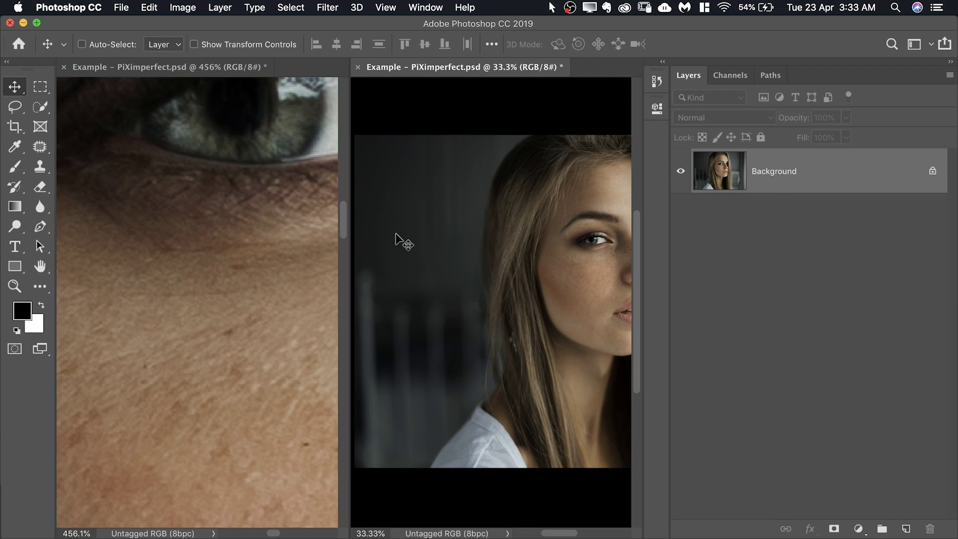
drag(359, 250, 347, 263)
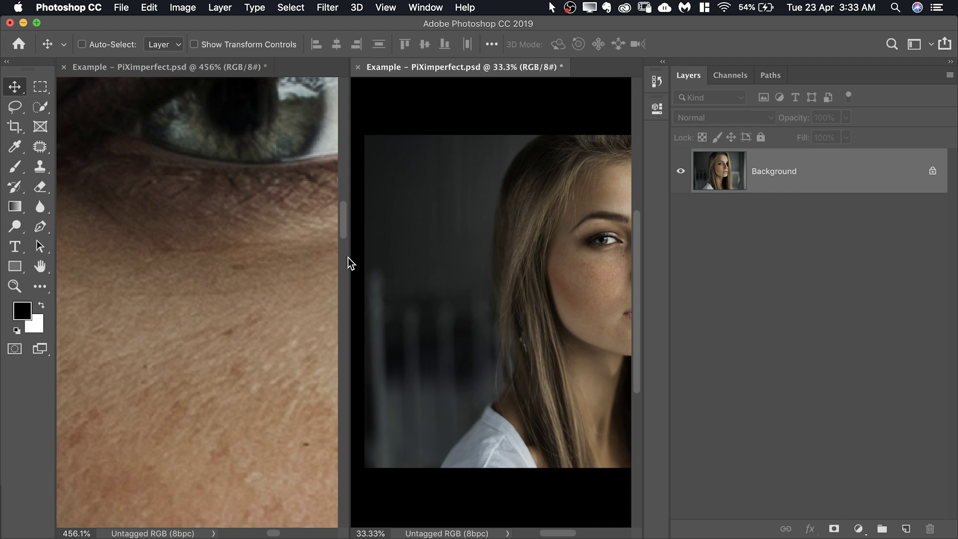
drag(347, 262, 416, 261)
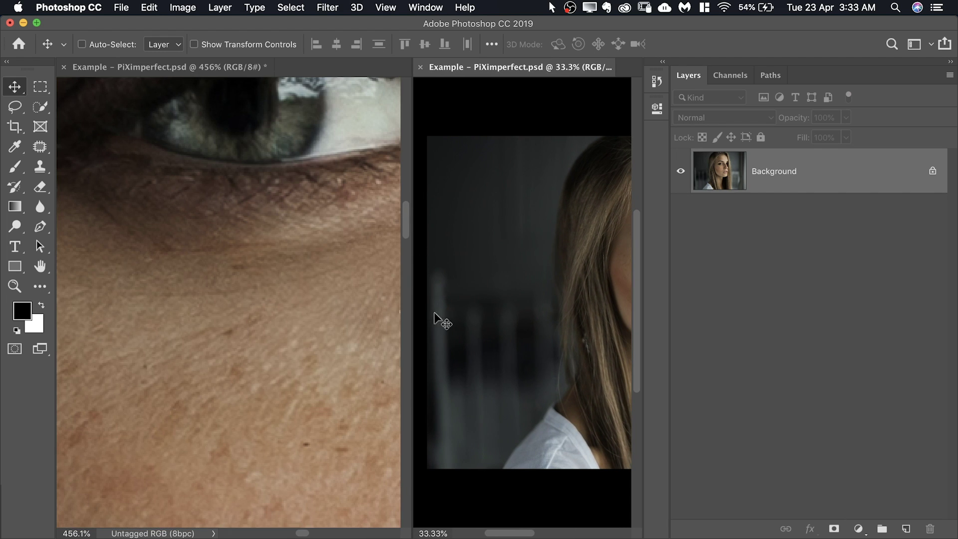
drag(516, 532, 559, 533)
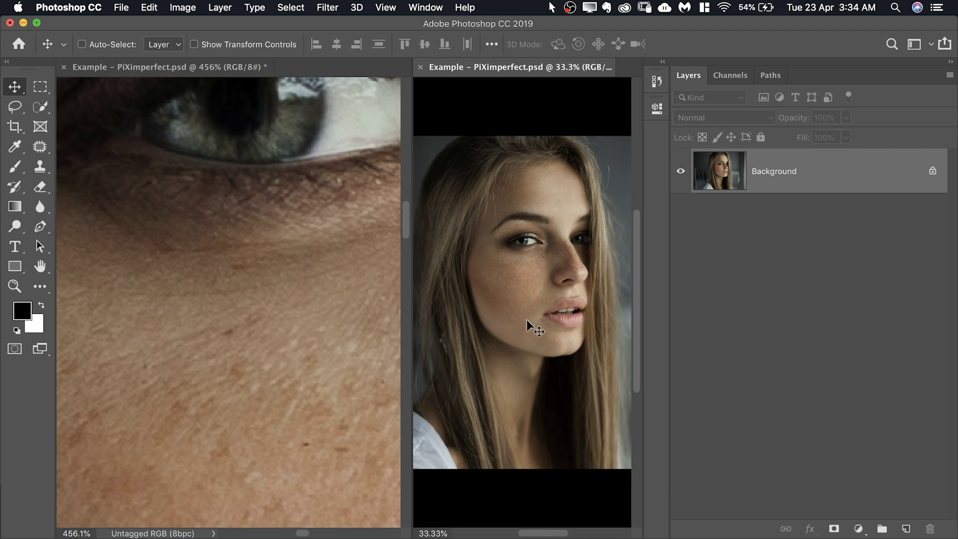
click(243, 237)
drag(273, 203, 228, 225)
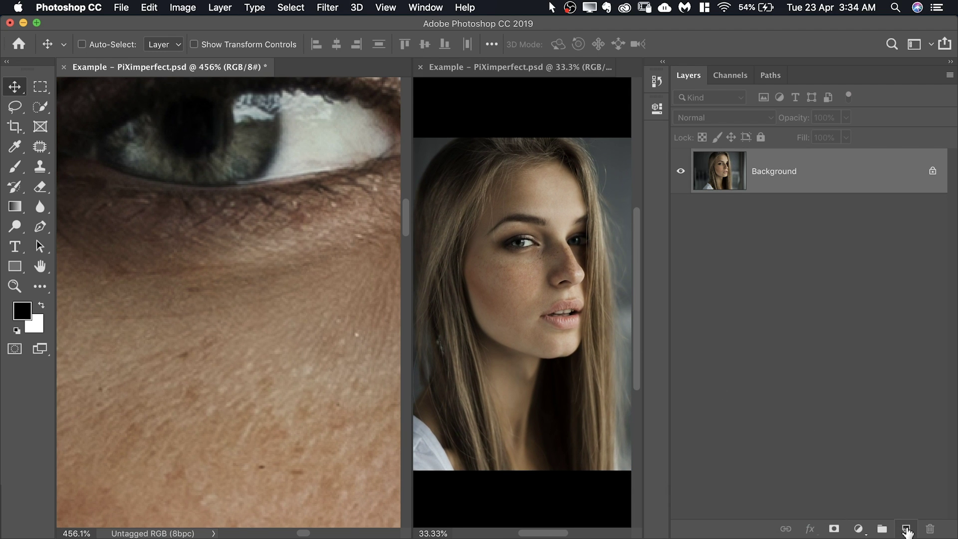
Add an empty Layer 1 above Background and pick the Healing Brush at about 45 pixels.
click(905, 528)
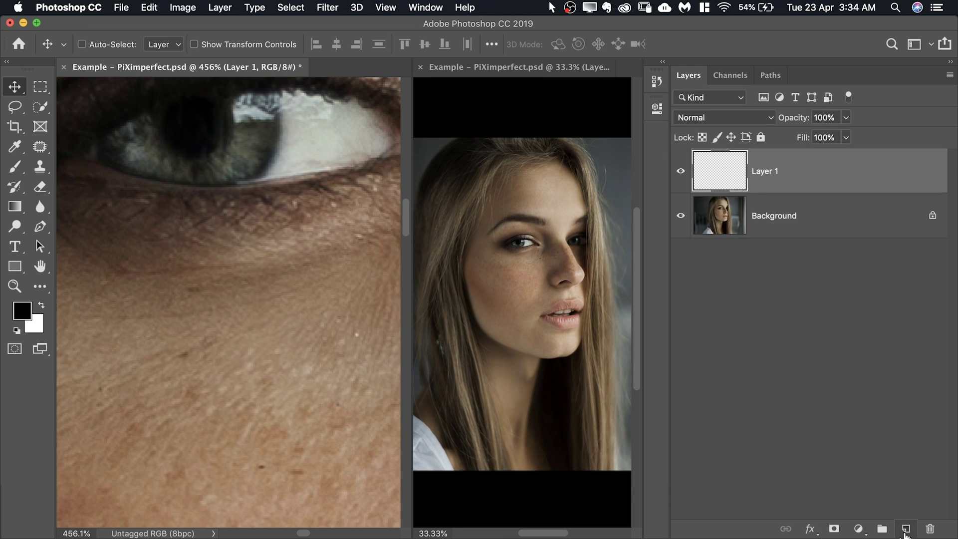
click(39, 148)
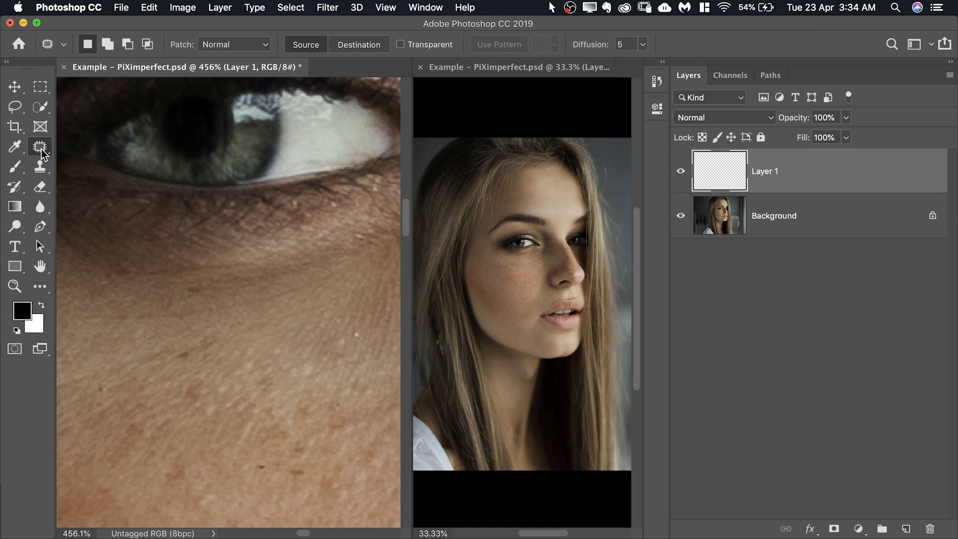
drag(41, 152, 95, 164)
click(96, 164)
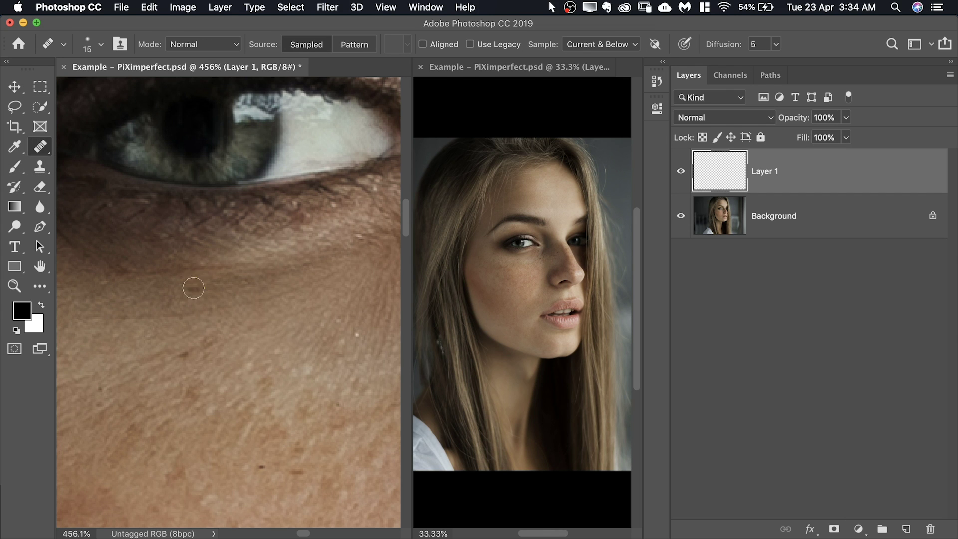
ctrl+alt+drag(192, 292, 238, 291)
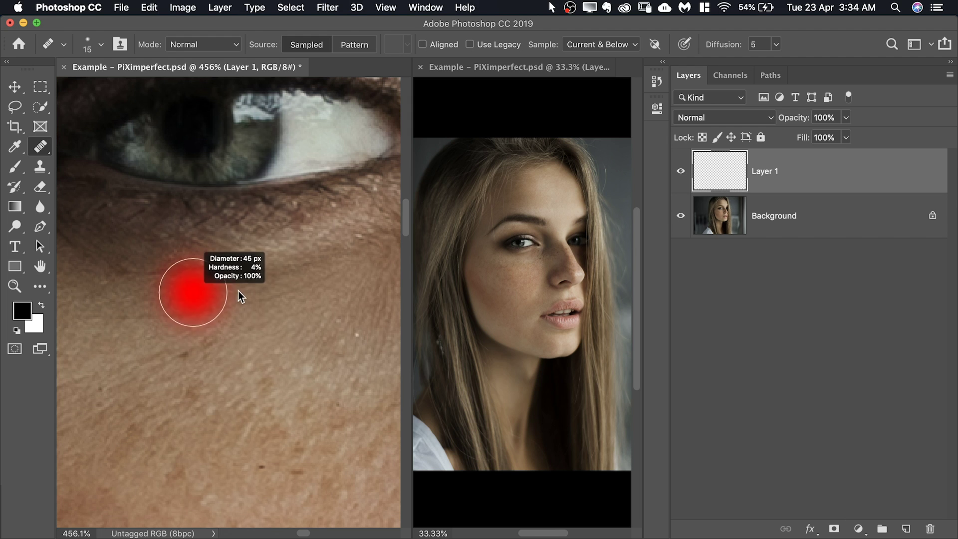
Test-heal the wrinkles under the eye, undo it, and Alt-sample clean skin as the source.
alt+click(230, 368)
drag(329, 277, 214, 277)
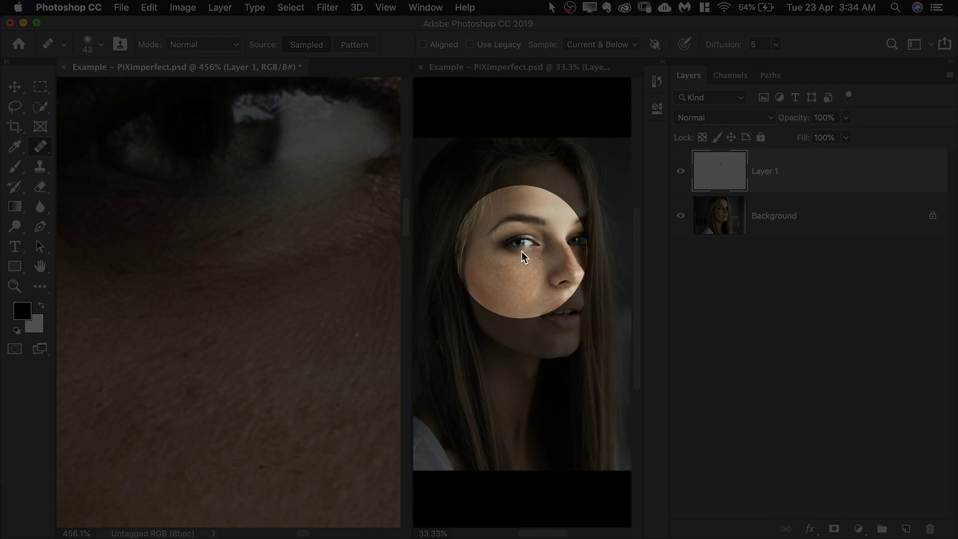
key(super+z)
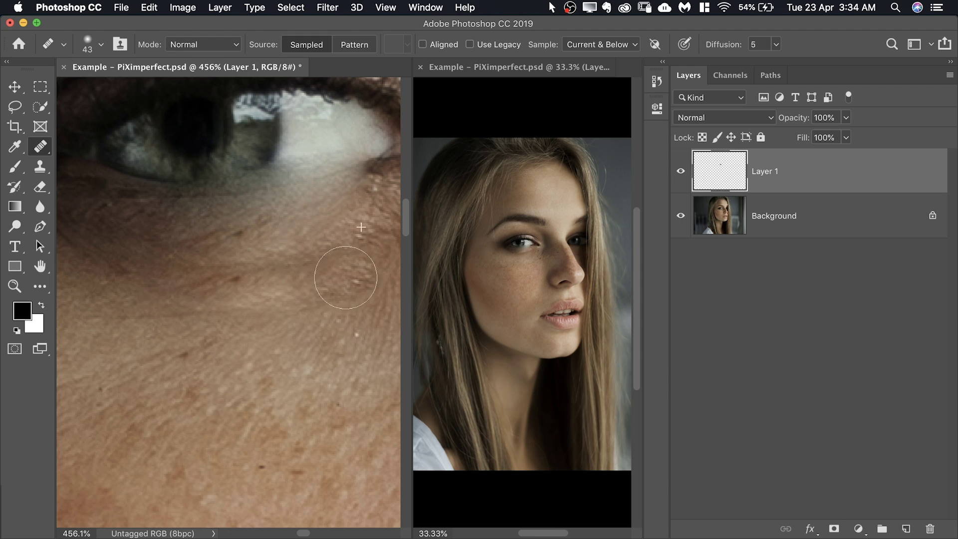
alt+click(161, 310)
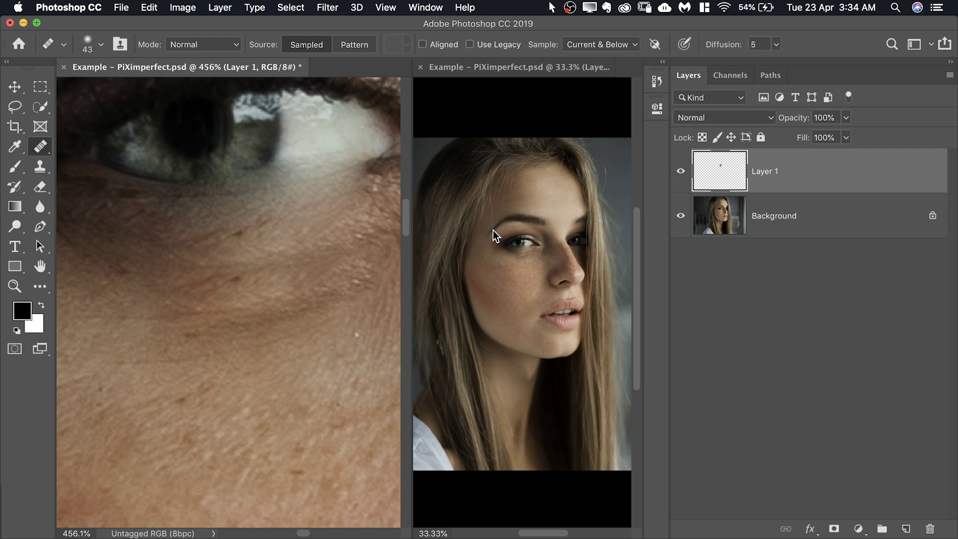
Redo the healing, close the floating zoomed-out window, and toggle undo/redo to compare the dark mole.
key(super+shift+z)
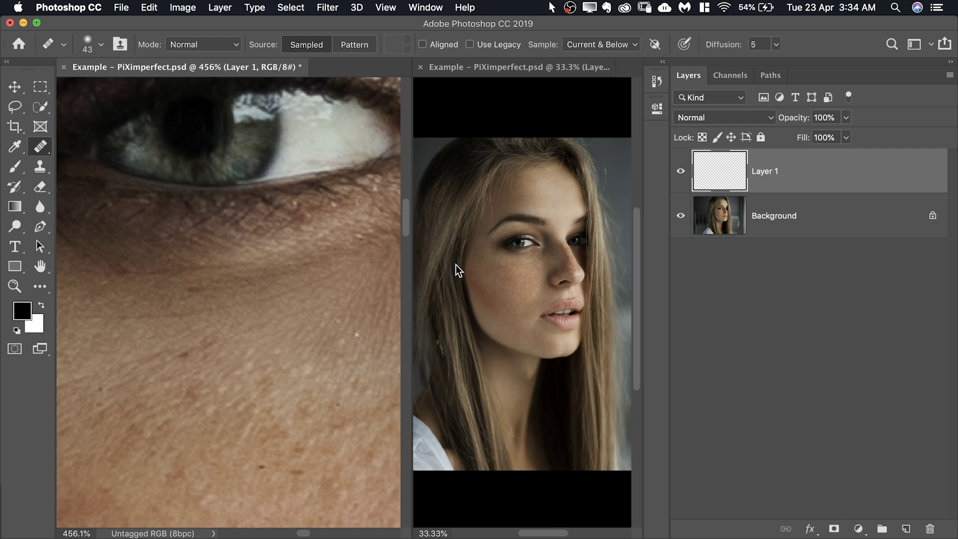
drag(497, 67, 534, 109)
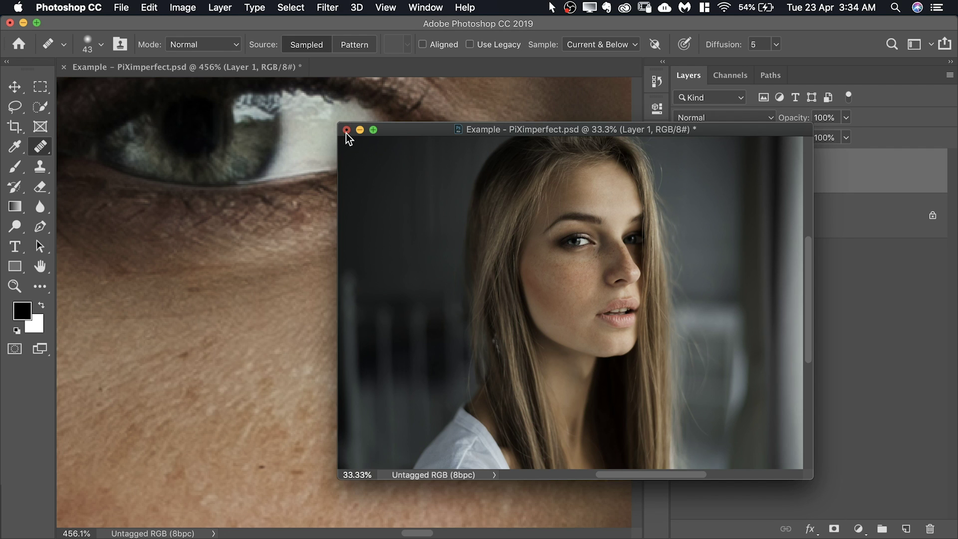
click(345, 131)
drag(285, 217, 368, 197)
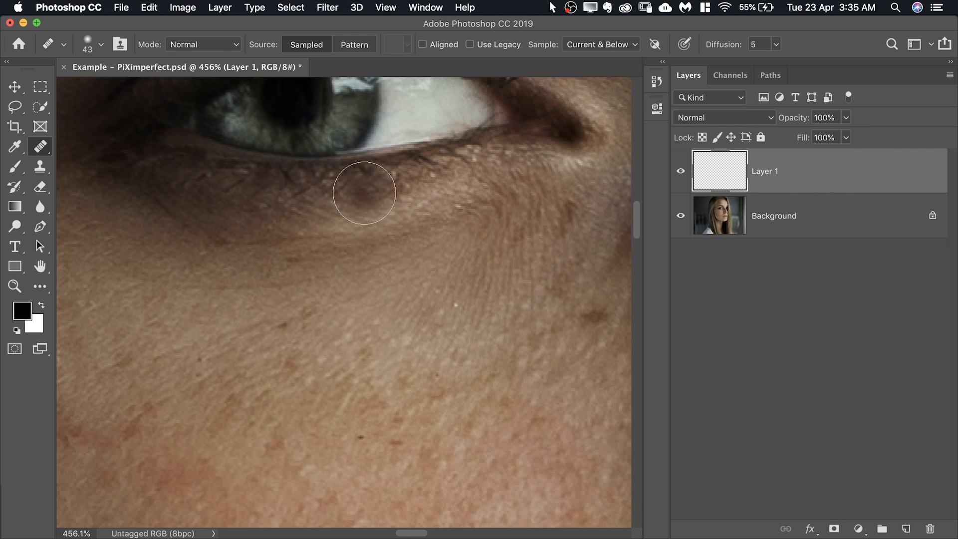
key(ctrl+z)
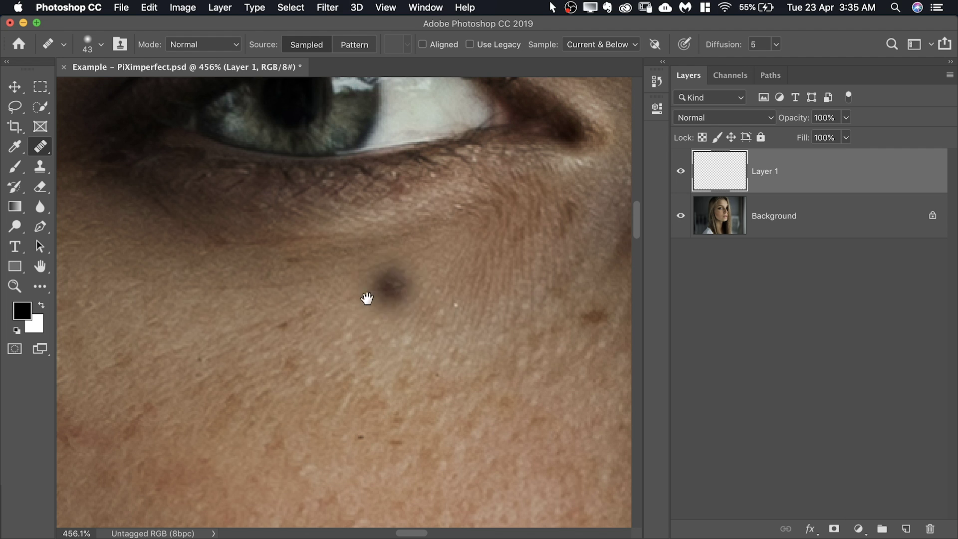
drag(396, 300, 418, 191)
key(ctrl+shift+z)
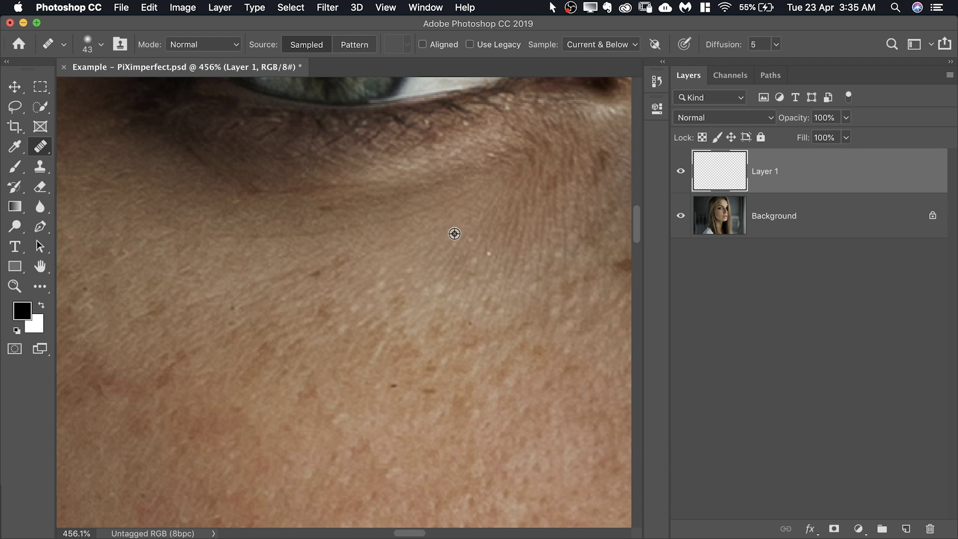
Heal spots under the eye and on the cheek onto Layer 1, then shrink the brush to about 22 pixels.
alt+click(456, 230)
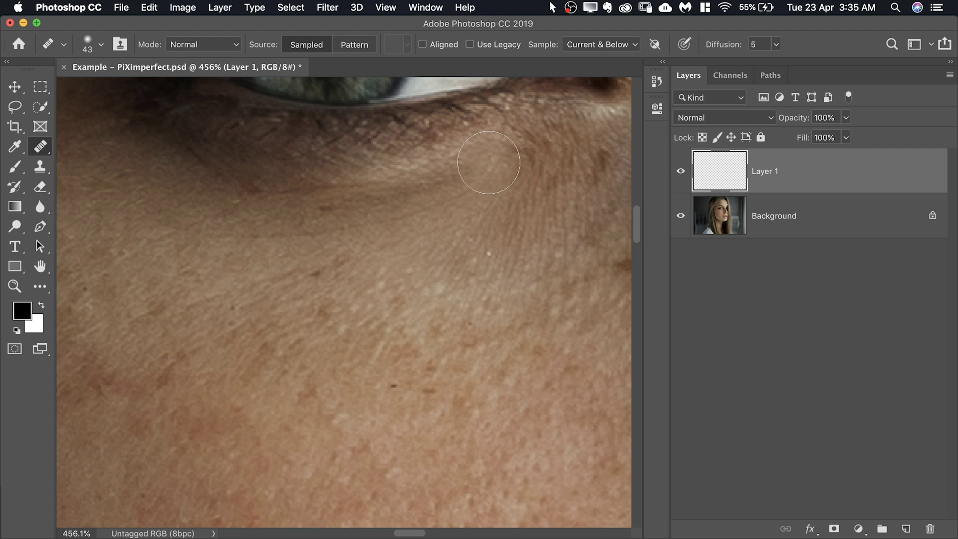
drag(464, 172, 377, 195)
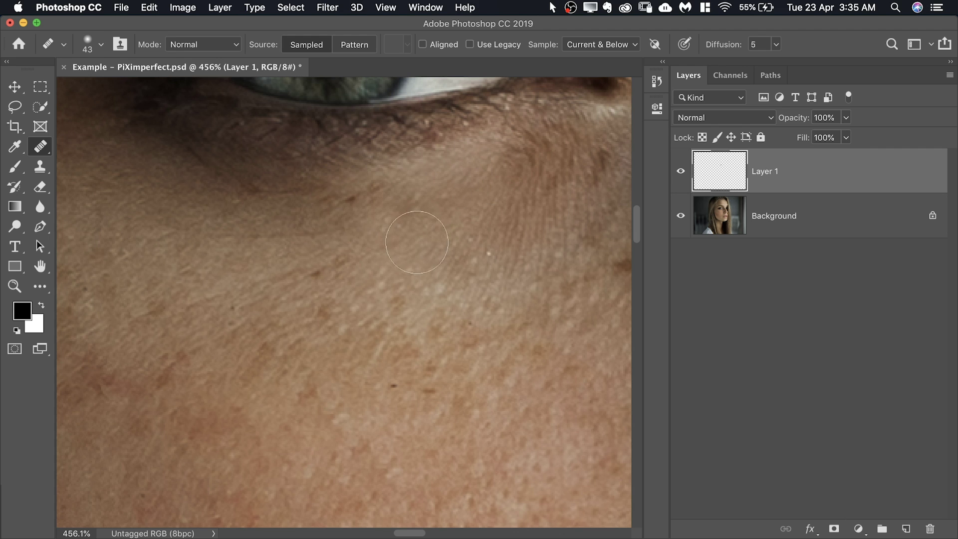
alt+click(354, 247)
drag(359, 198, 341, 225)
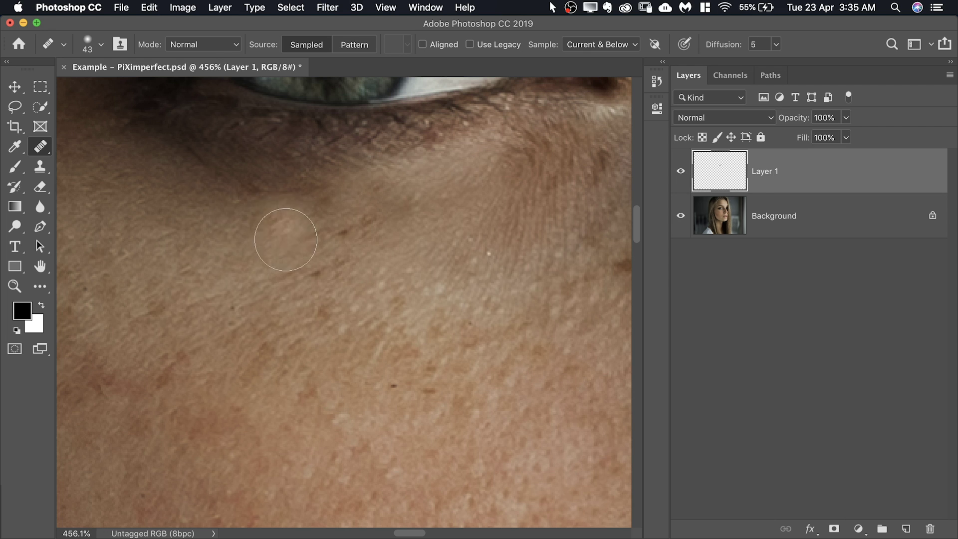
drag(285, 248, 260, 246)
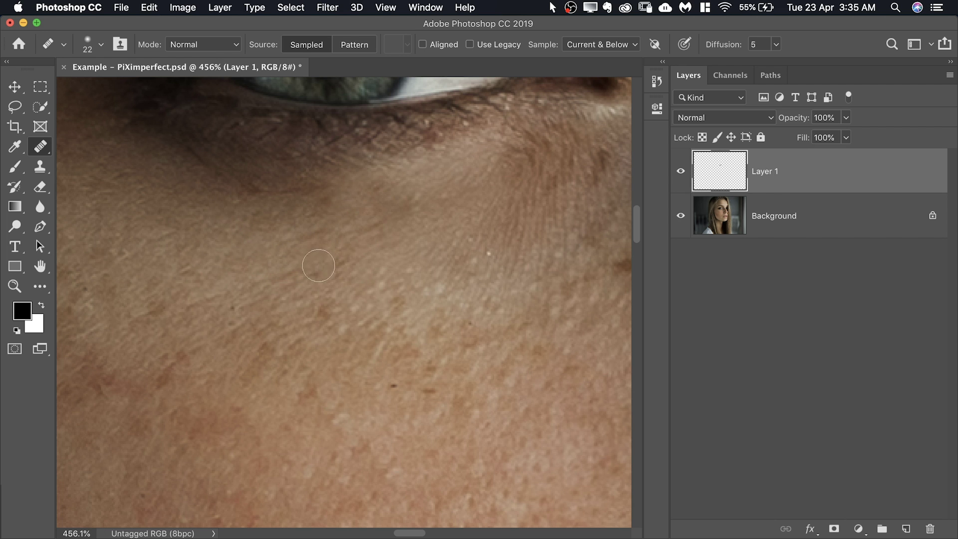
drag(414, 234, 315, 245)
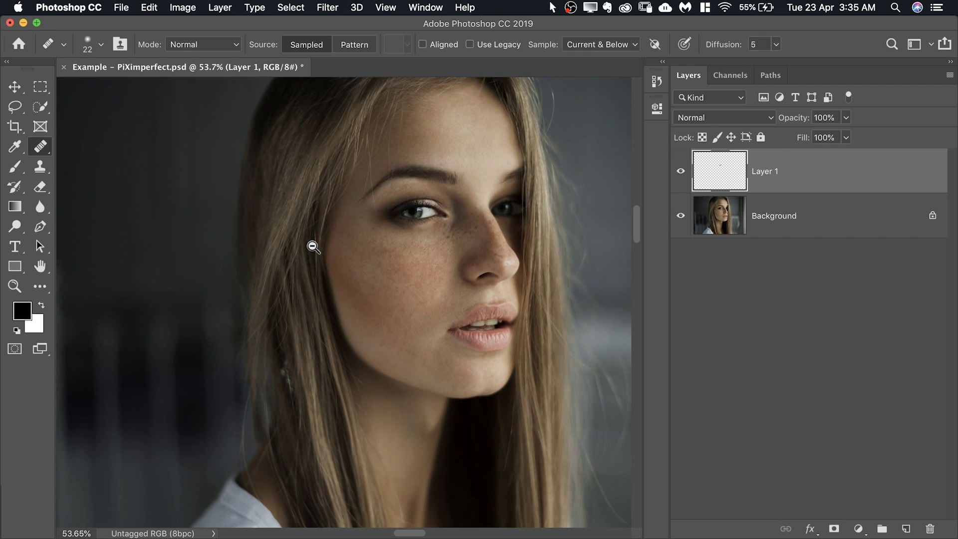
Scrubby-zoom out to the full face, then in to about 450% on the cheek skin.
mouse_move(314, 245)
mouse_down()
mouse_move(337, 254)
mouse_move(329, 257)
mouse_up()
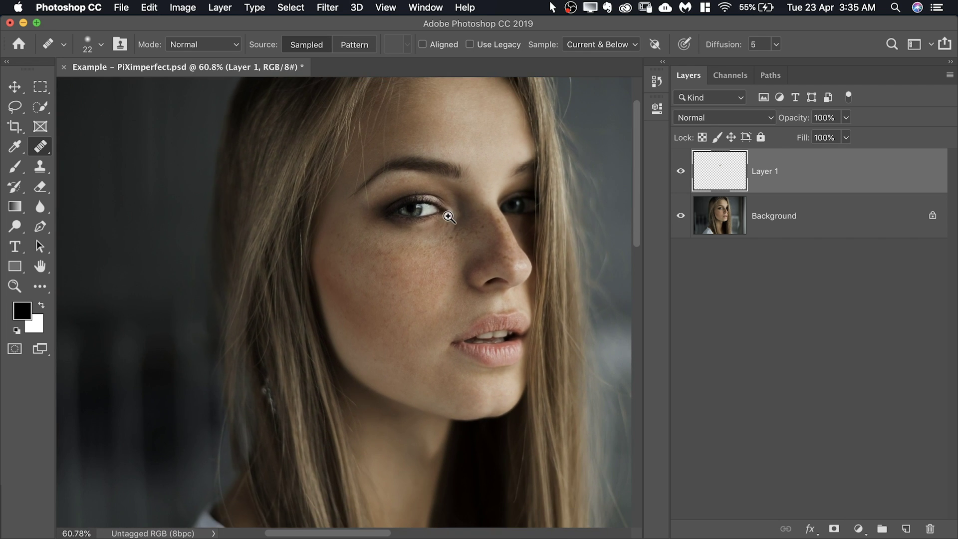
mouse_move(449, 216)
mouse_down()
mouse_move(419, 225)
mouse_move(479, 233)
mouse_up()
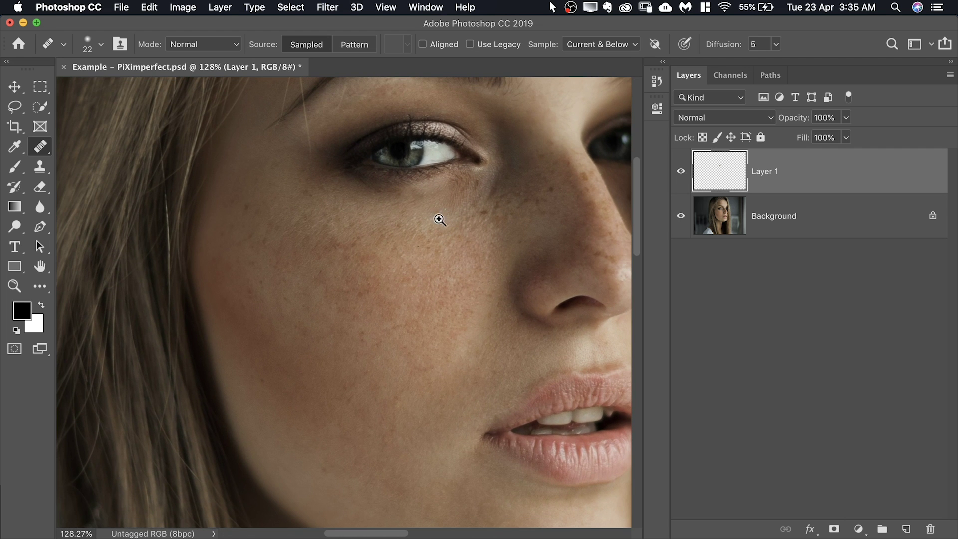
drag(445, 227, 510, 206)
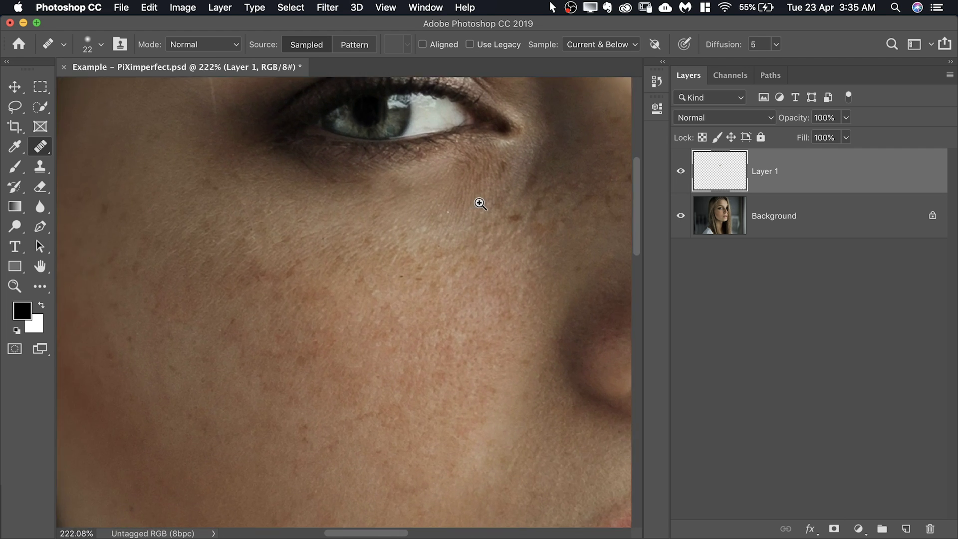
key(space)
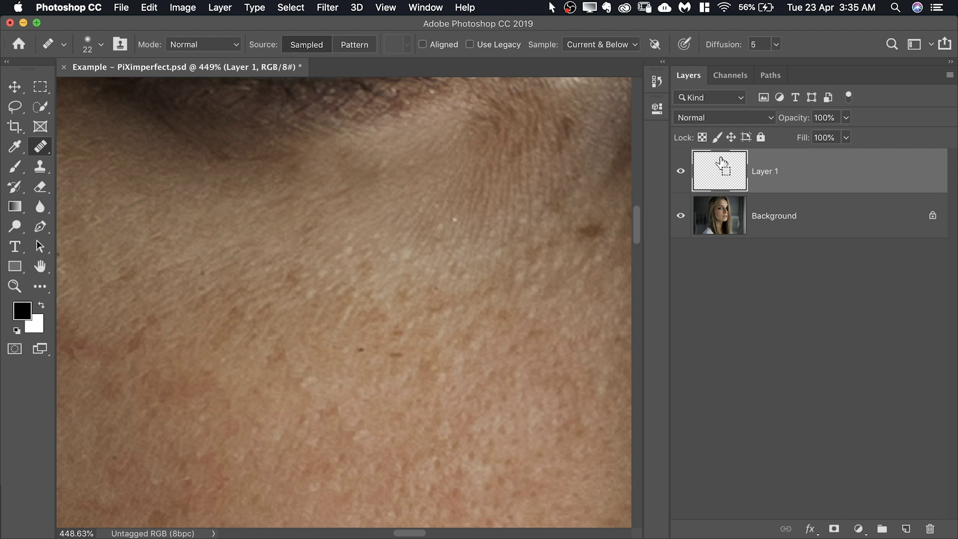
Undo to compare, reselect the Healing Brush, delete Layer 1 and add a fresh empty layer.
key(super+z)
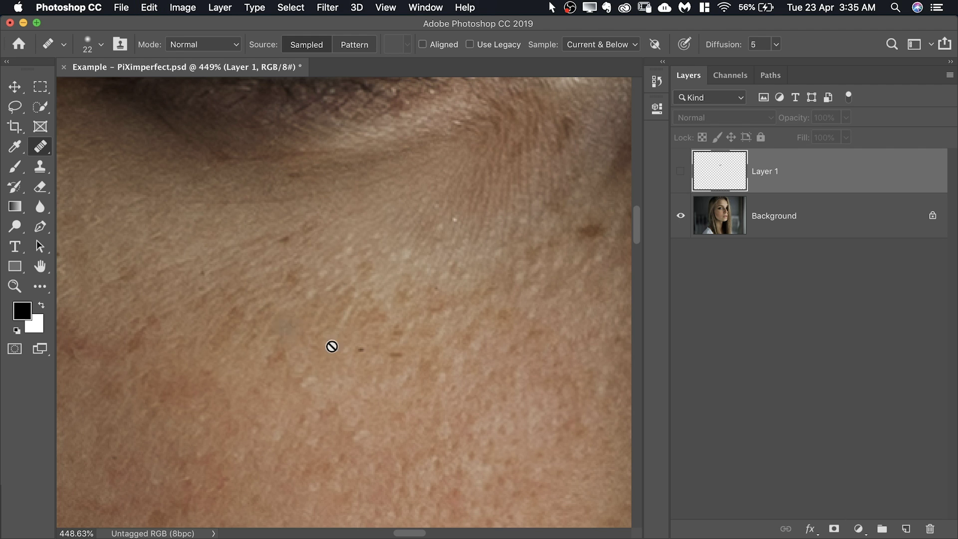
right_click(43, 150)
click(120, 160)
drag(763, 172, 930, 529)
click(905, 528)
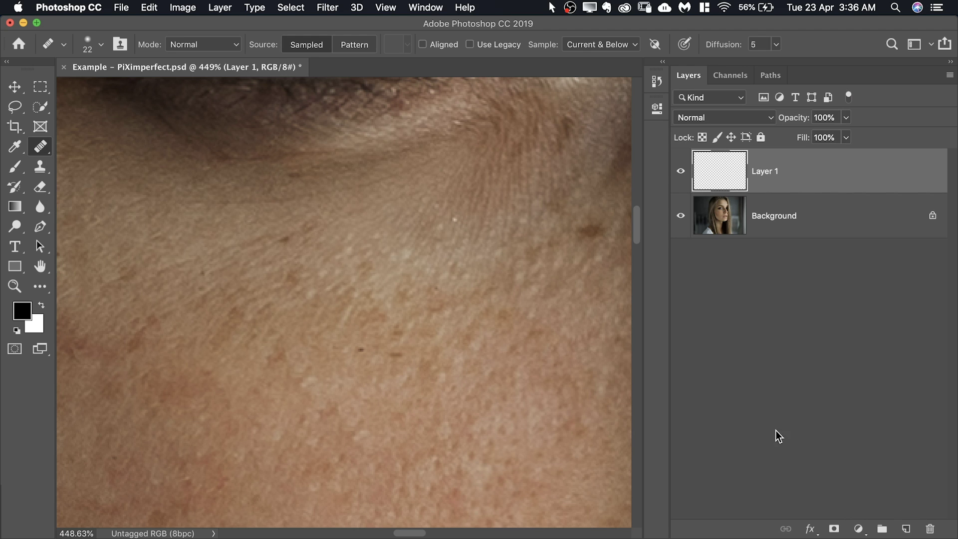
Resize the brush to about 31 pixels, zoom out to the whole face and toggle the new layer's visibility.
drag(429, 322, 447, 339)
drag(309, 294, 254, 297)
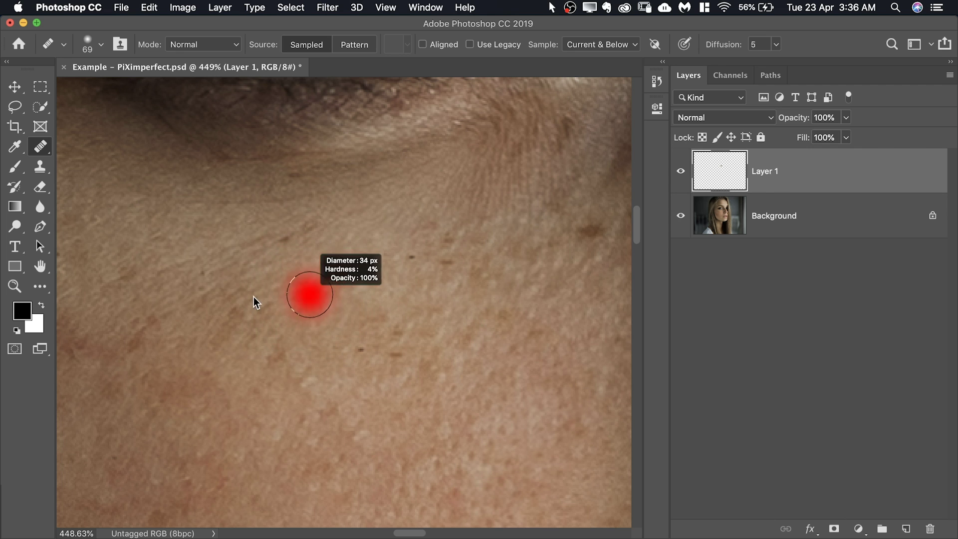
drag(475, 236, 389, 229)
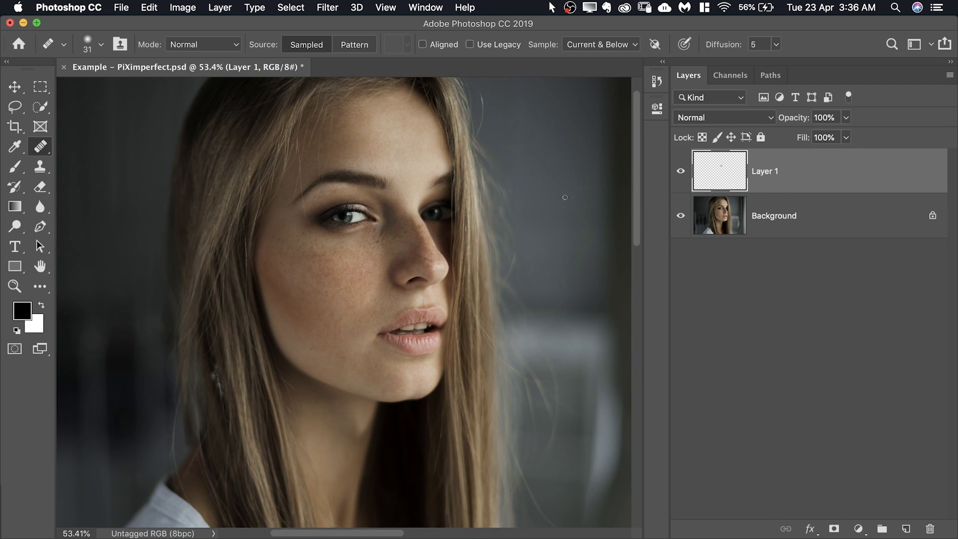
click(681, 172)
click(681, 174)
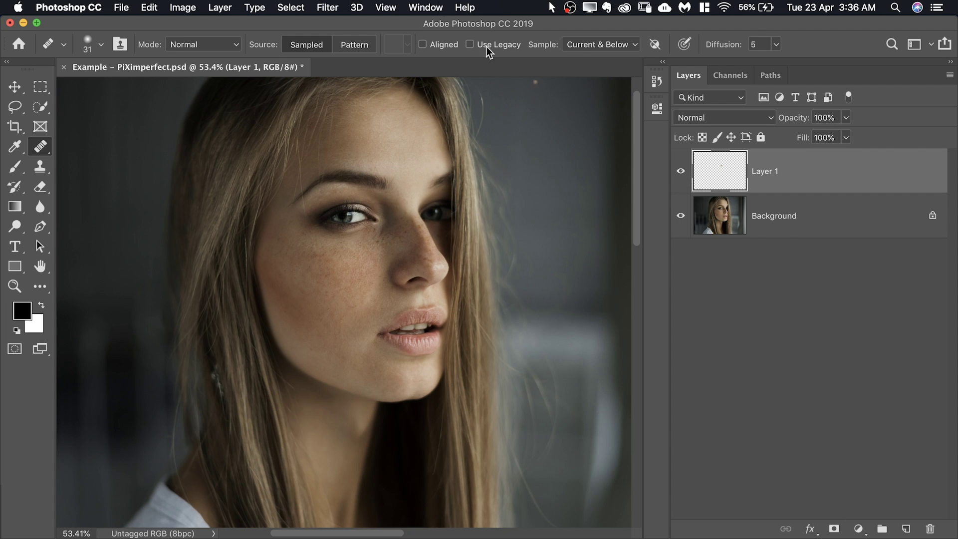
click(426, 7)
mouse_move(479, 23)
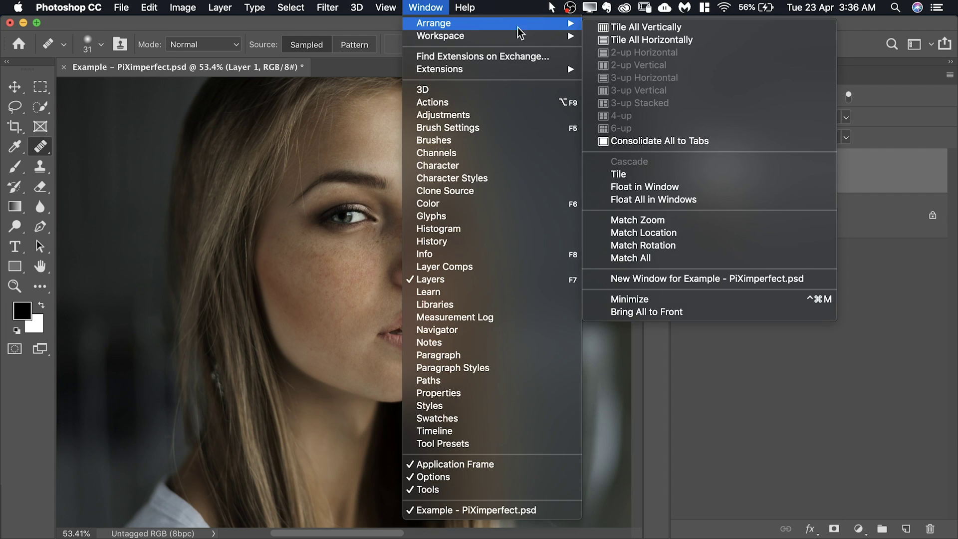
Create a new window of the portrait and arrange the two windows 2-up Vertical.
click(706, 278)
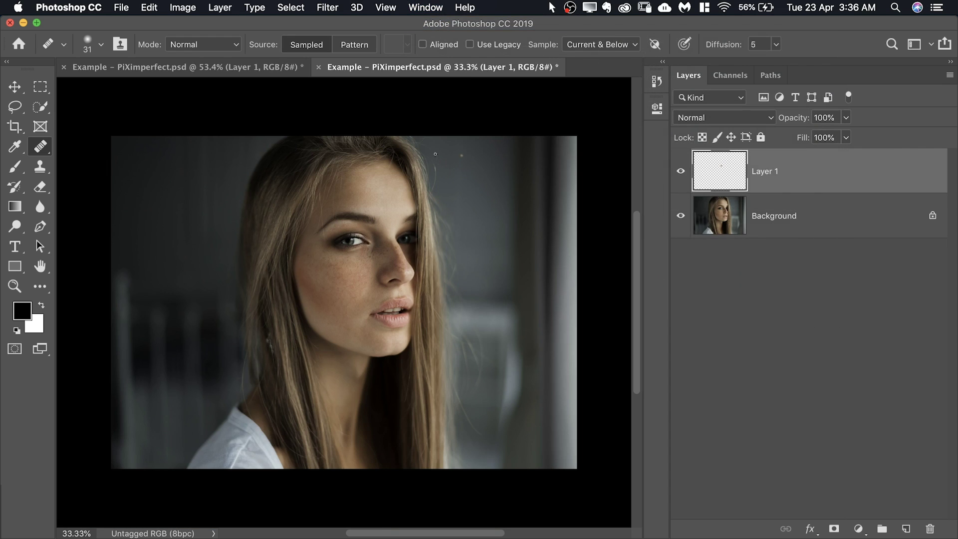
click(426, 8)
mouse_move(449, 24)
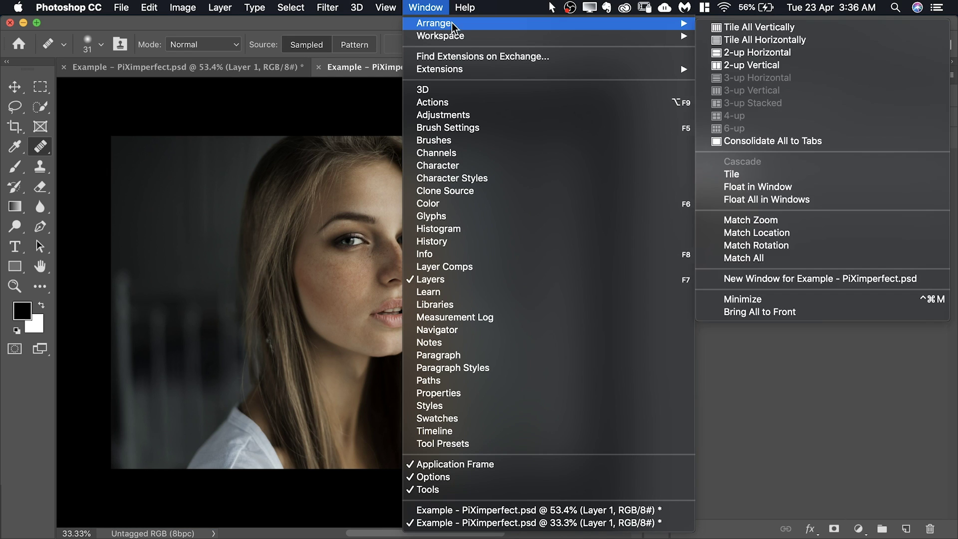
click(737, 70)
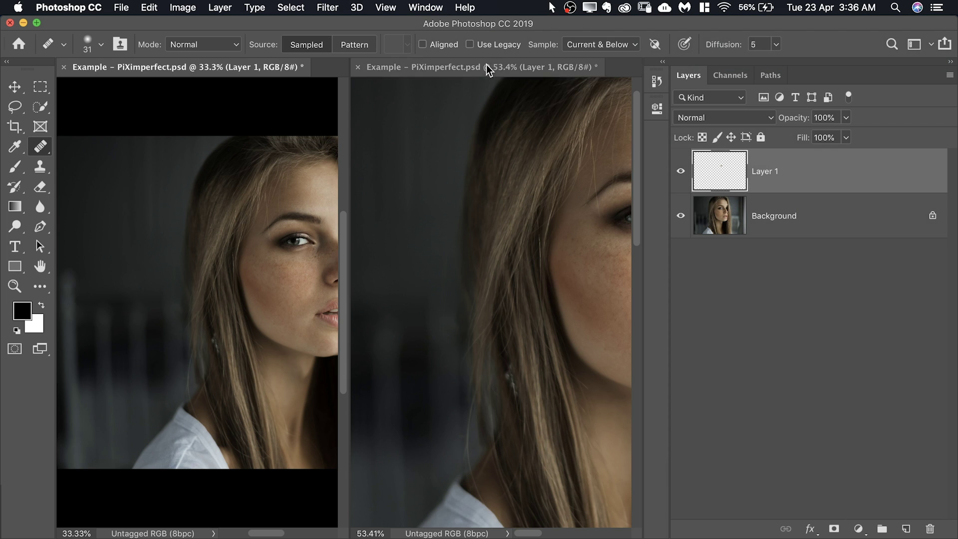
Zoom the right window out to the whole face, widen the left pane and zoom it in on the eye.
click(486, 66)
drag(521, 210, 465, 187)
drag(349, 222, 438, 221)
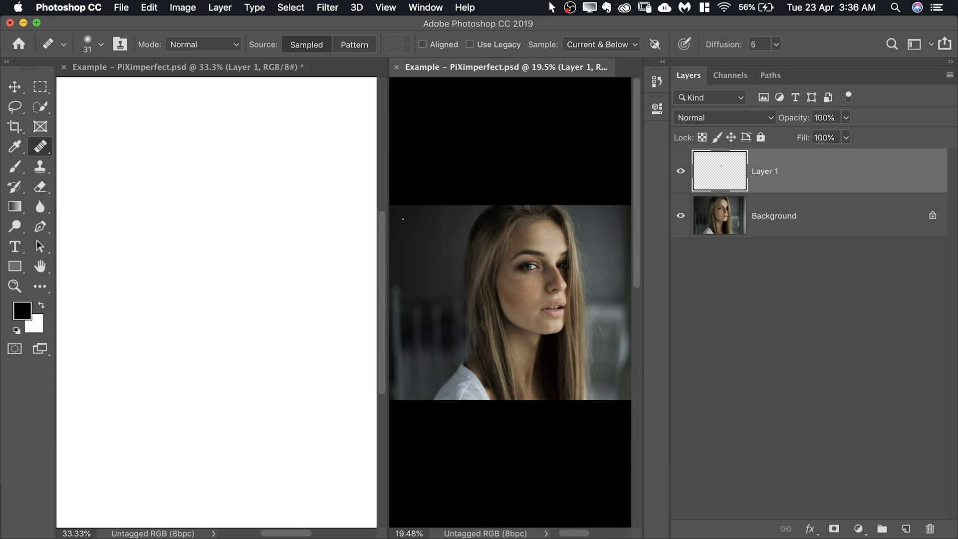
mouse_move(306, 234)
mouse_down()
mouse_move(369, 258)
mouse_move(266, 266)
mouse_up()
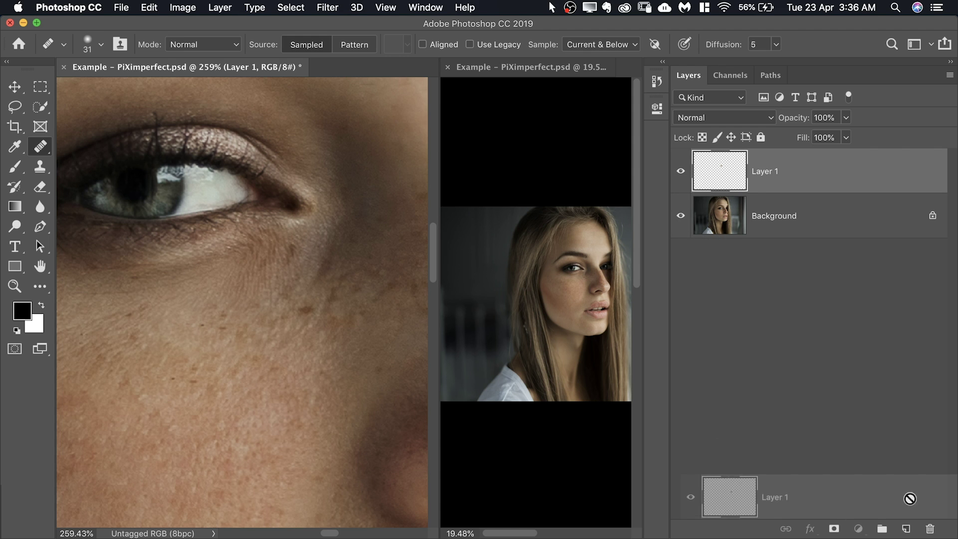
Delete Layer 1, add a fresh one, enlarge the brush to about 82 pixels and Alt-sample clean cheek skin.
drag(834, 174, 930, 529)
click(906, 530)
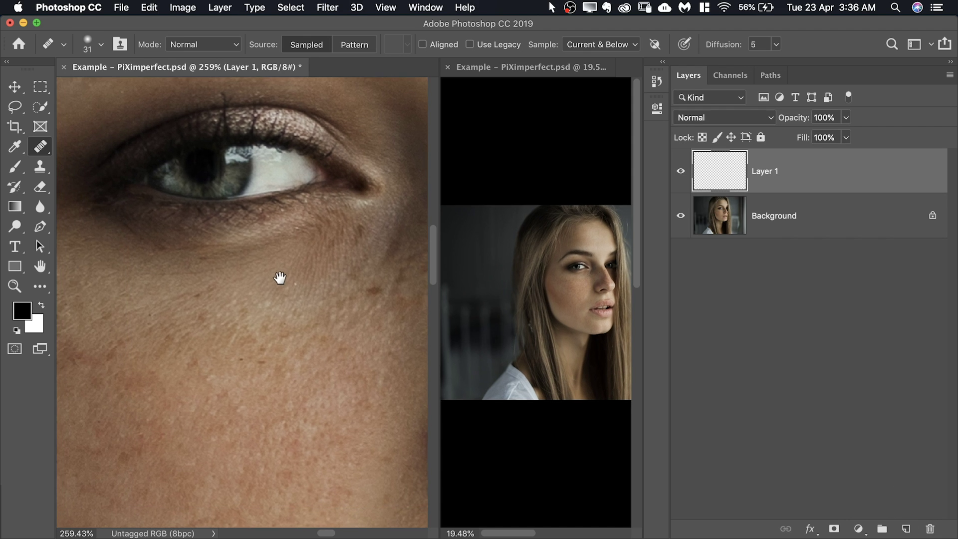
drag(284, 295, 274, 280)
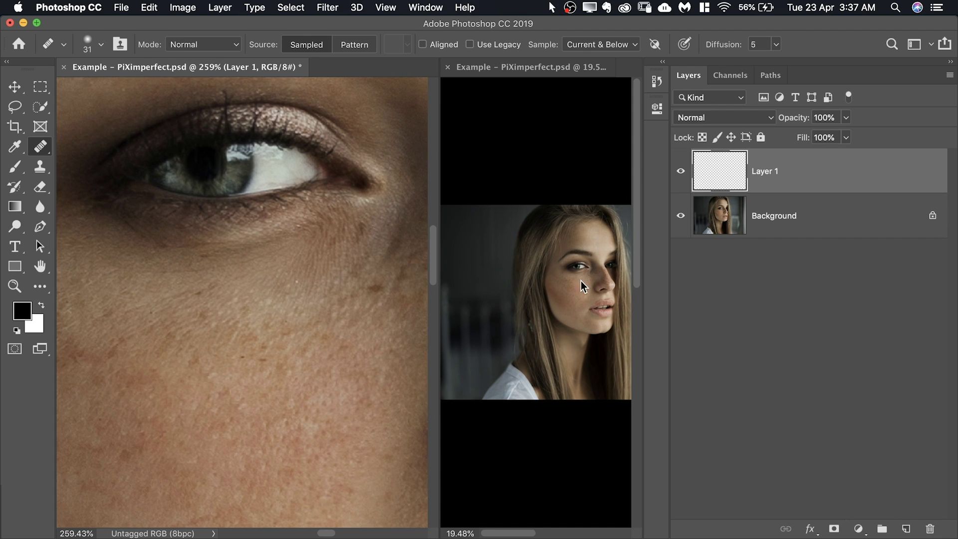
key(bracketright)
key(bracketright)
key(bracketright)
alt+click(185, 380)
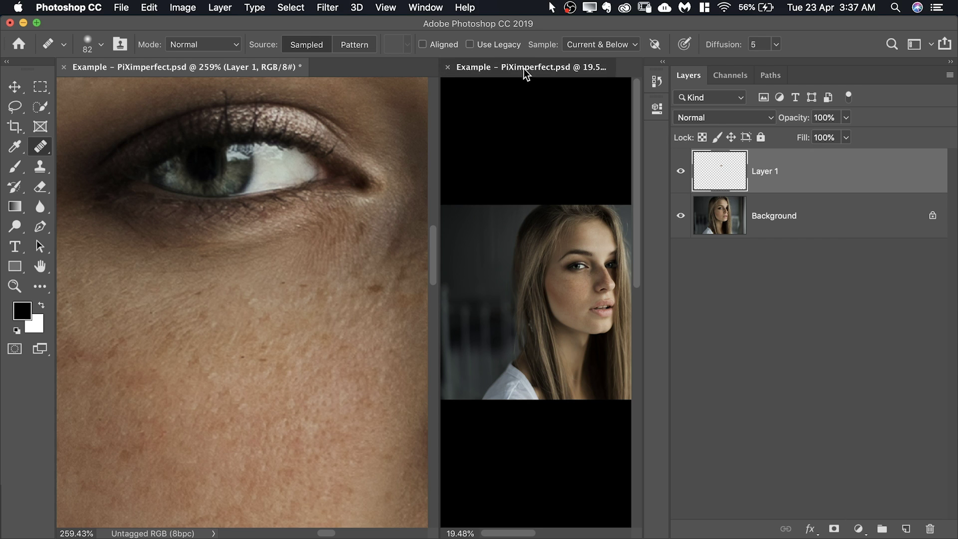
mouse_move(523, 68)
mouse_down()
mouse_move(566, 107)
mouse_move(567, 94)
mouse_up()
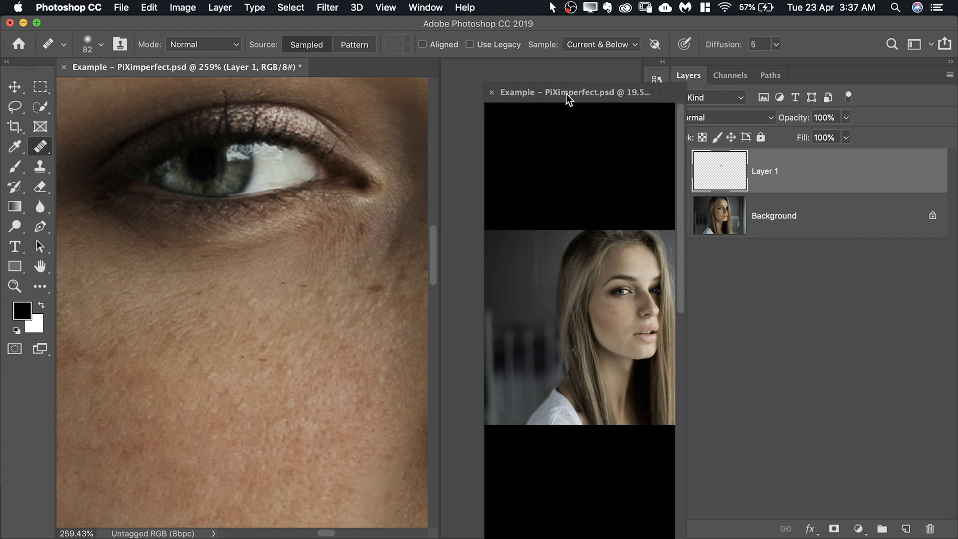
drag(566, 94, 529, 72)
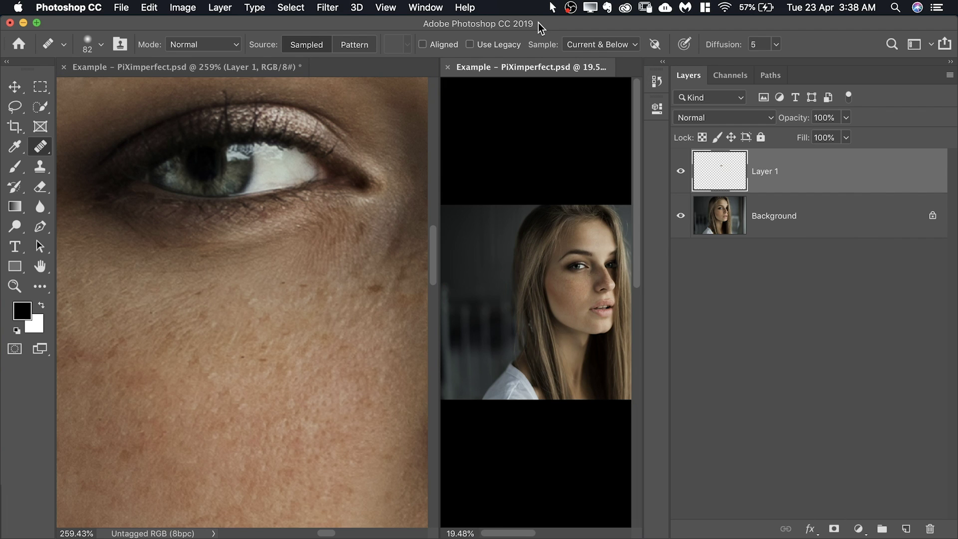